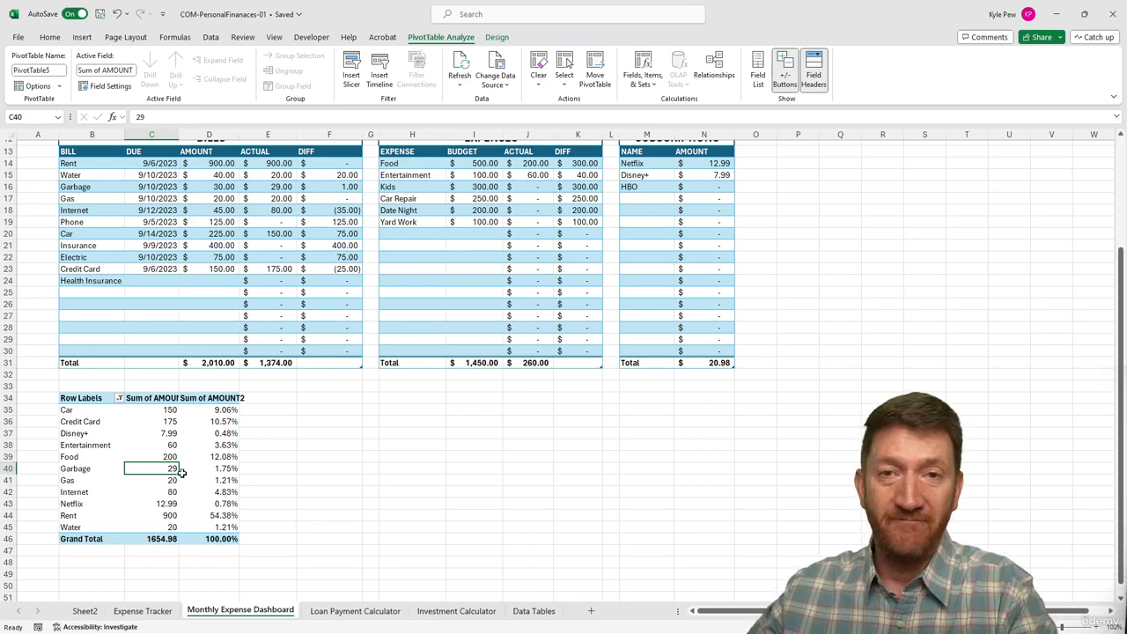
Step: Show the field list for the expense pivot table and place it beside the table
click(146, 444)
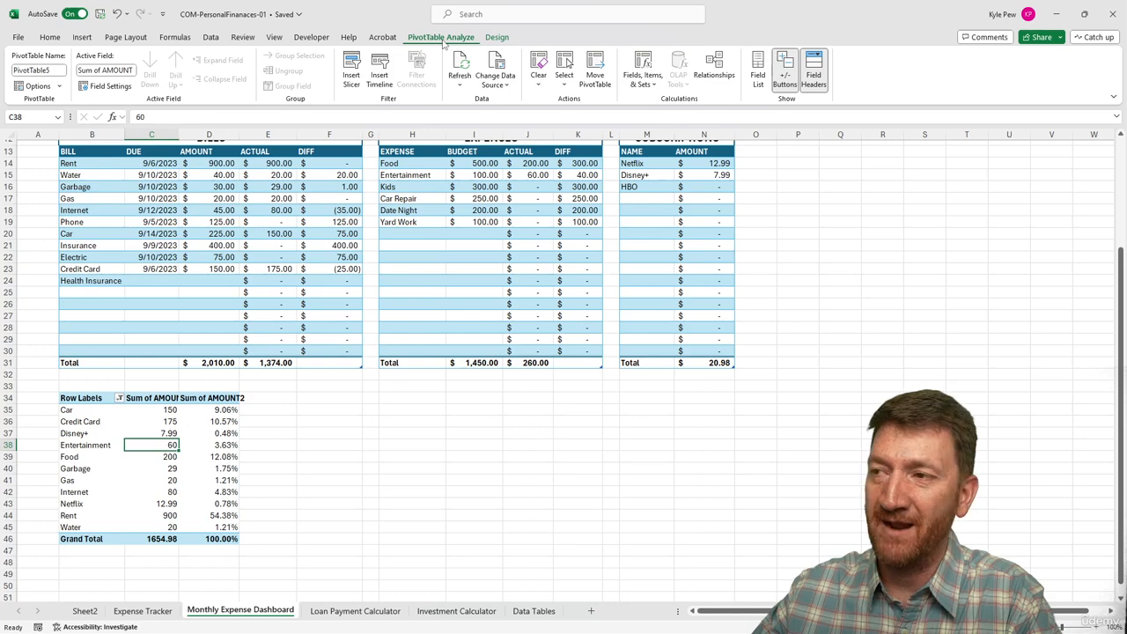
click(760, 79)
drag(378, 167, 435, 155)
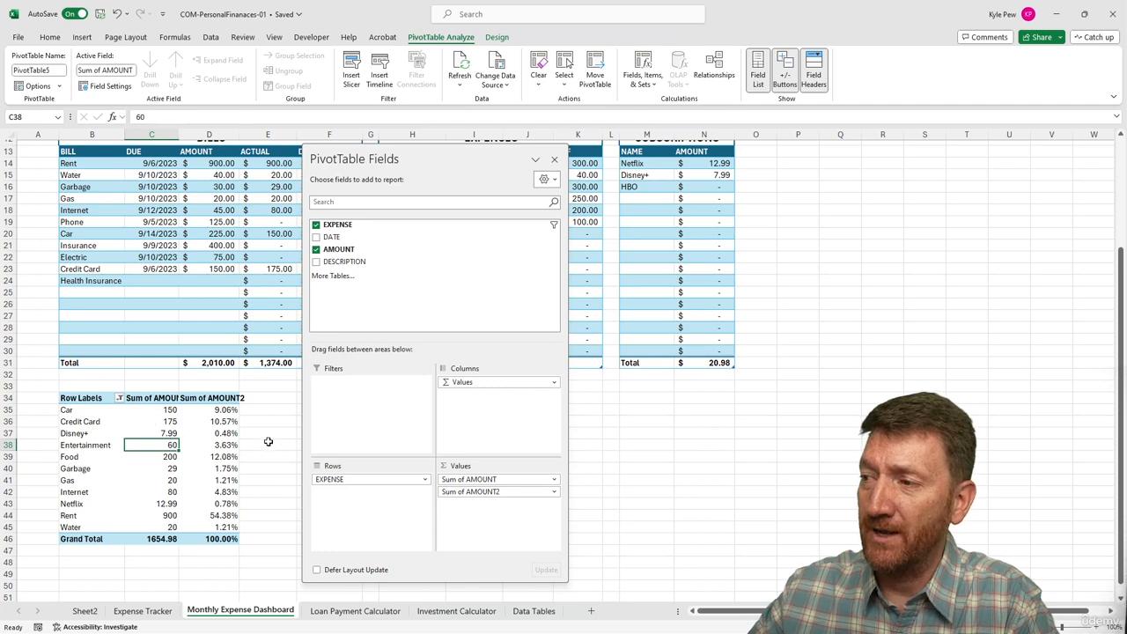
Step: Format the pivot table's Sum of AMOUNT values as Currency with 2 decimal places and the $ symbol
click(493, 481)
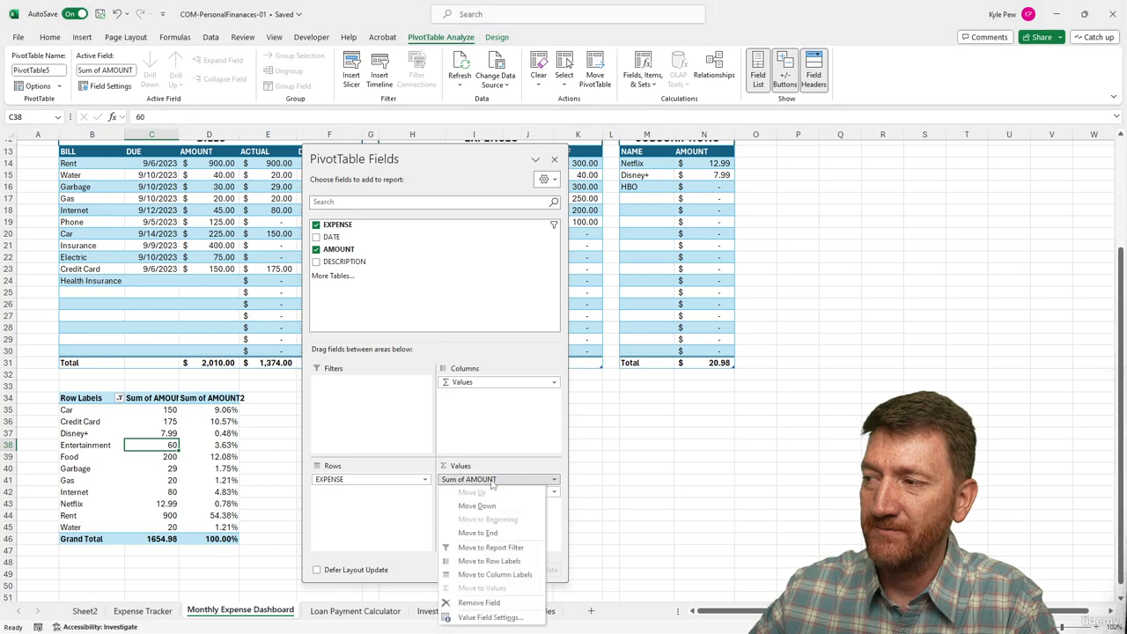
click(472, 618)
drag(343, 199, 196, 223)
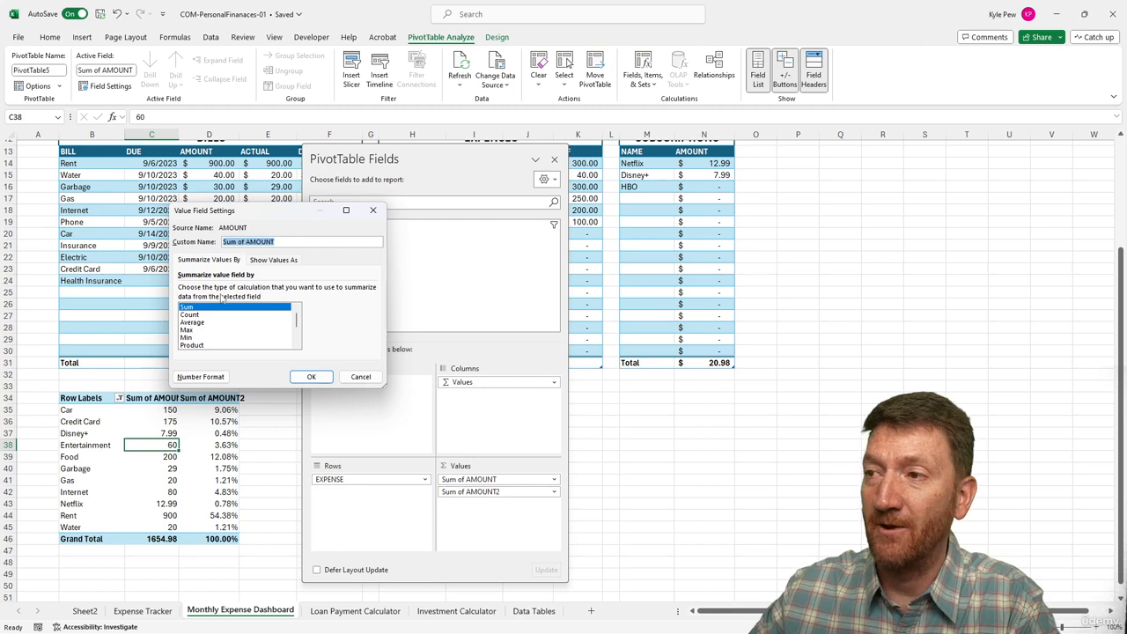
click(200, 378)
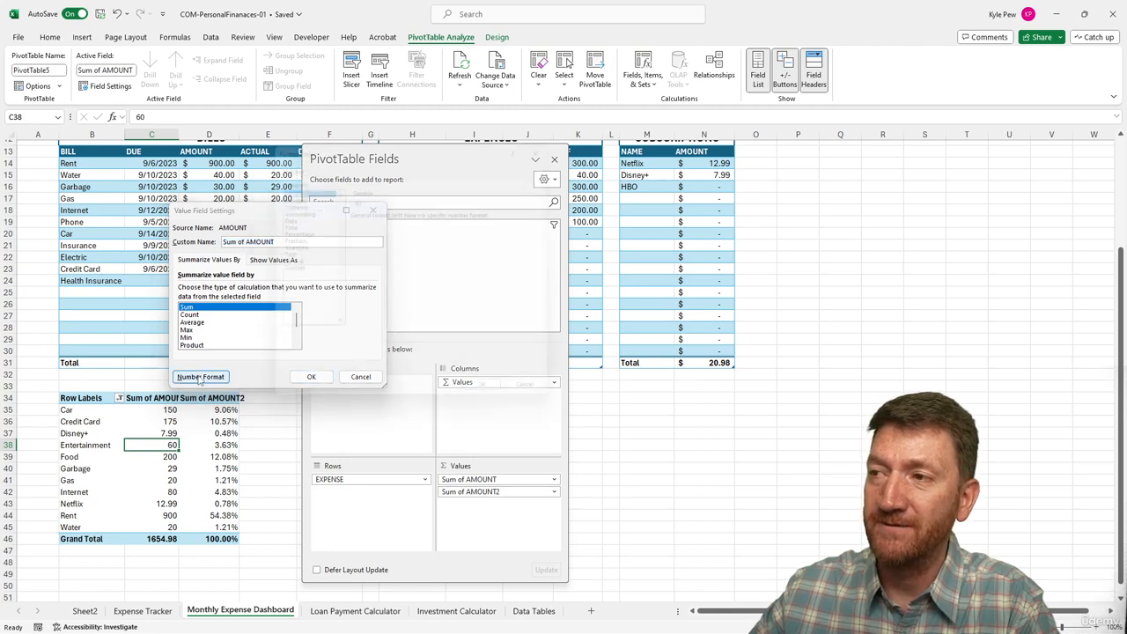
click(291, 202)
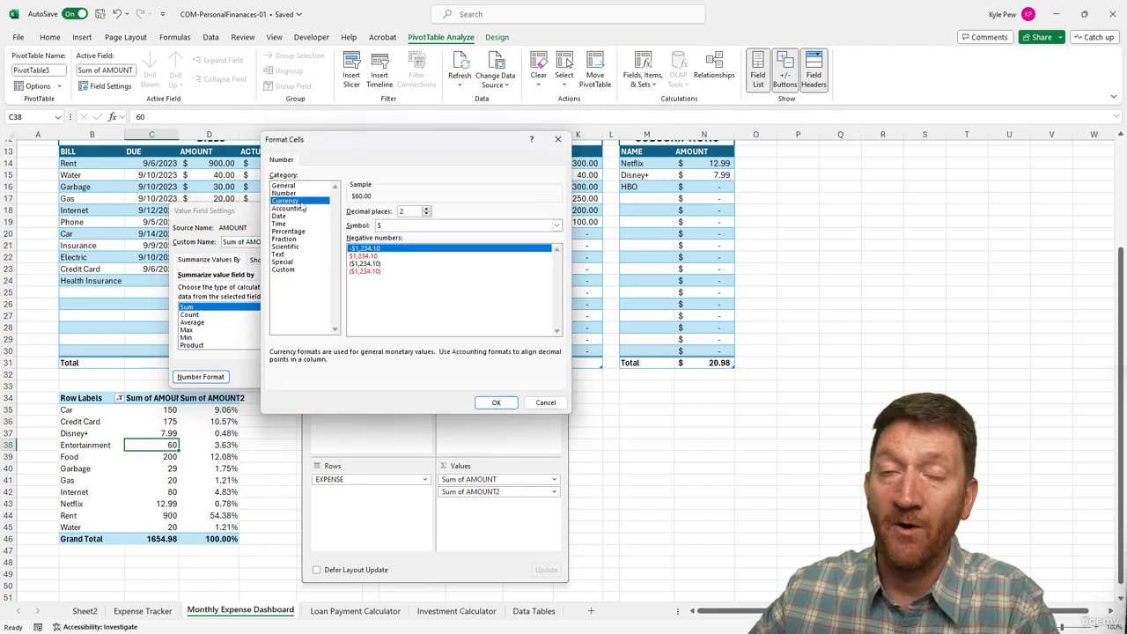
click(496, 402)
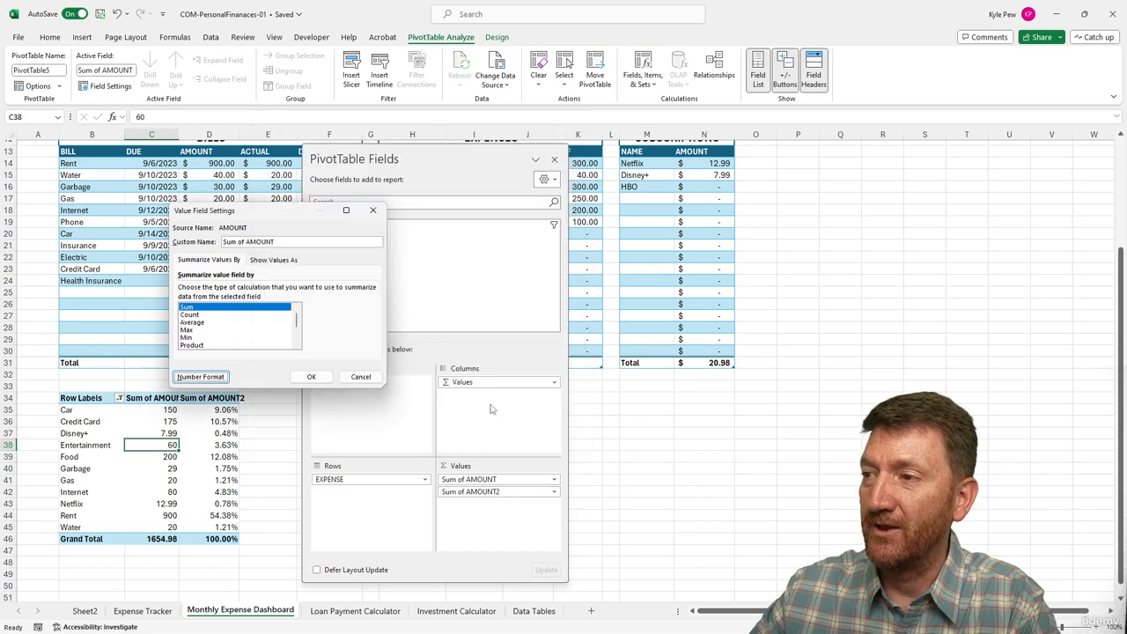
click(312, 376)
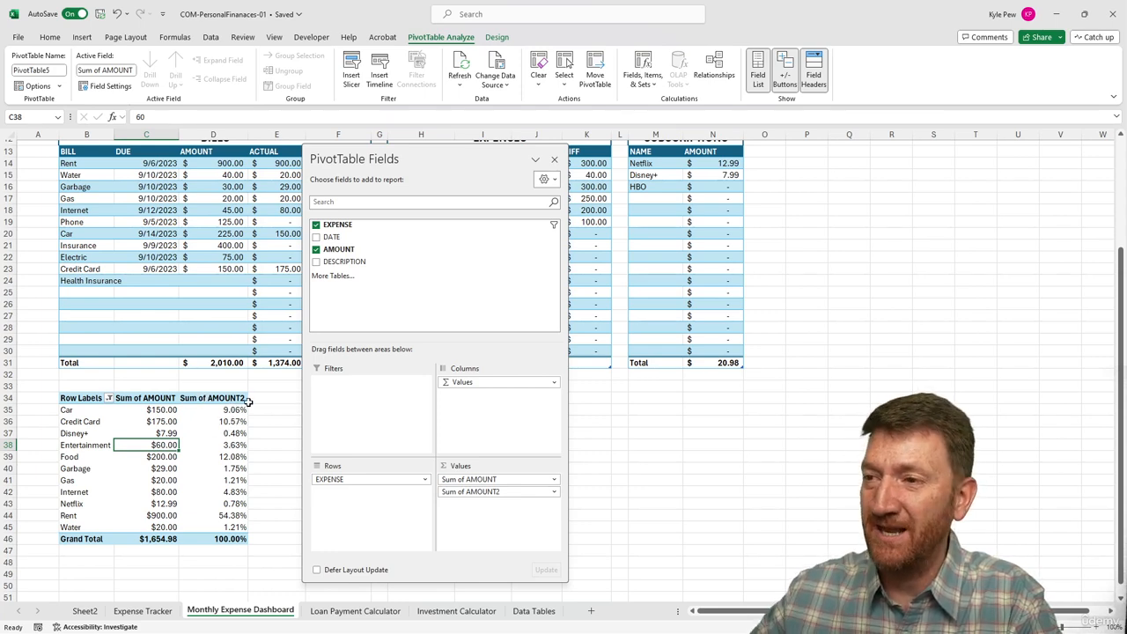
Step: Set the custom name of the Sum of AMOUNT2 value field to Percent
click(471, 491)
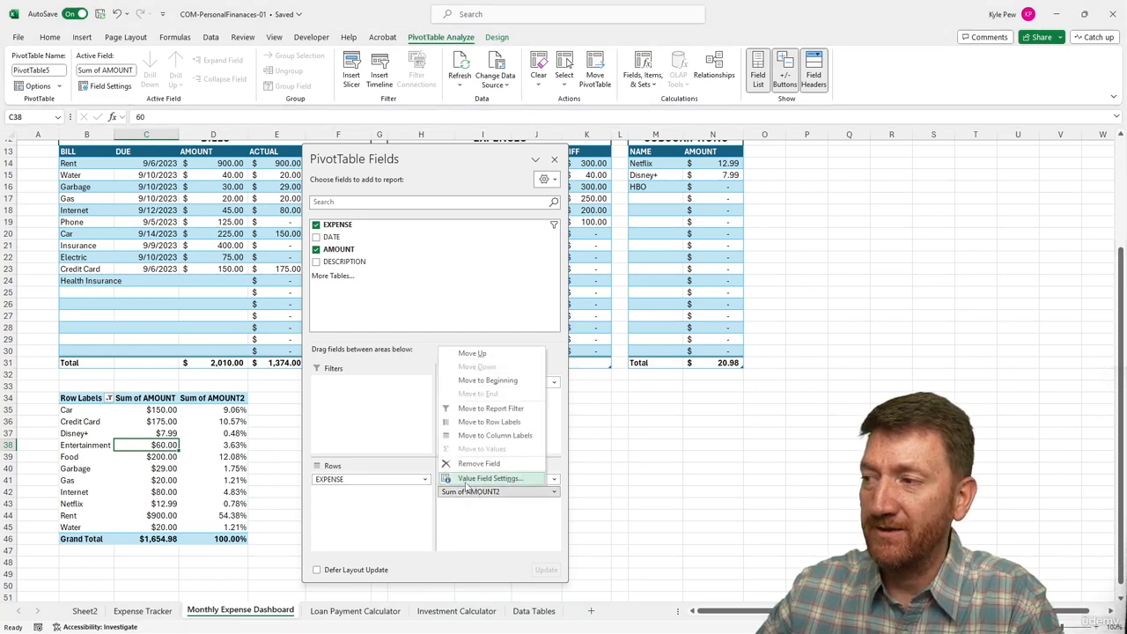
click(476, 478)
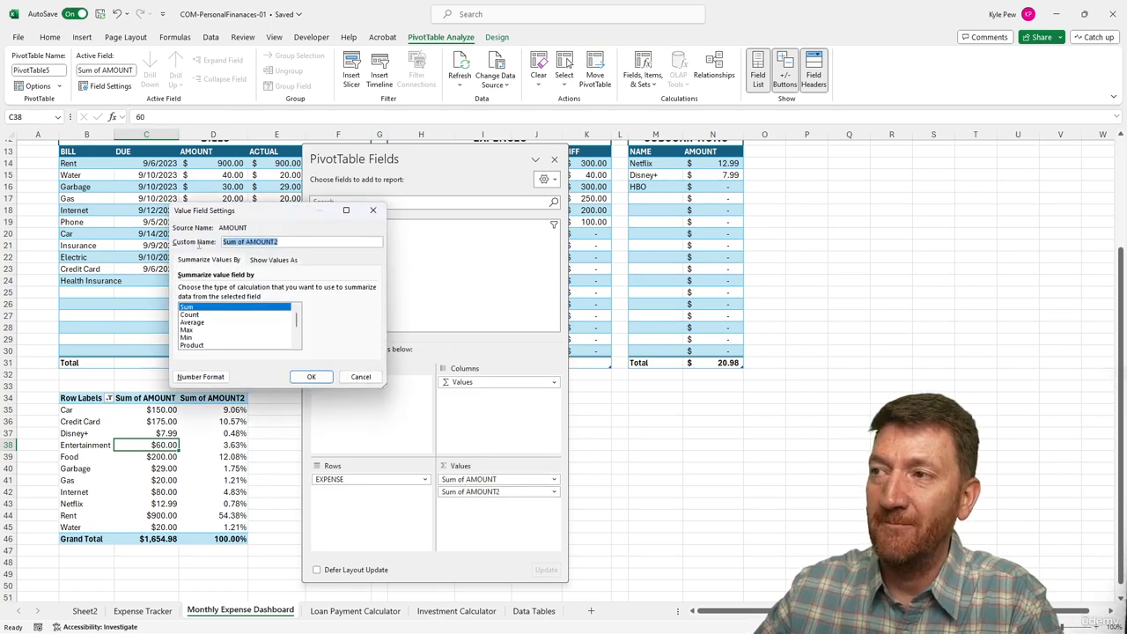
text(Percent)
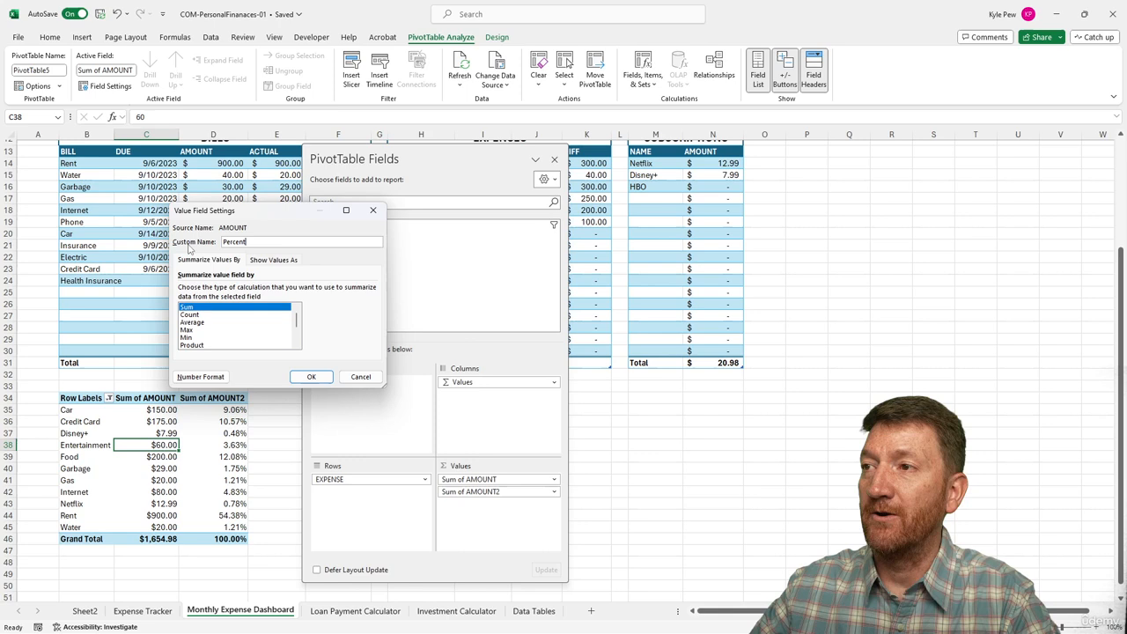
key(Return)
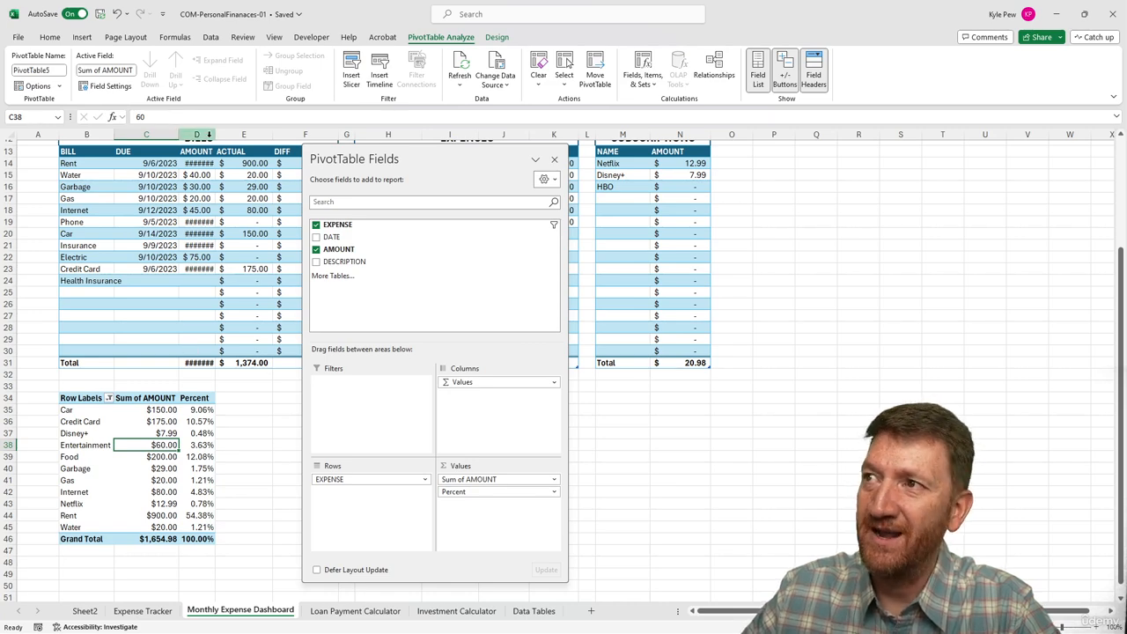
Step: Widen column D enough to show the bill amounts and rename the Percent value field as Per
drag(216, 134, 241, 134)
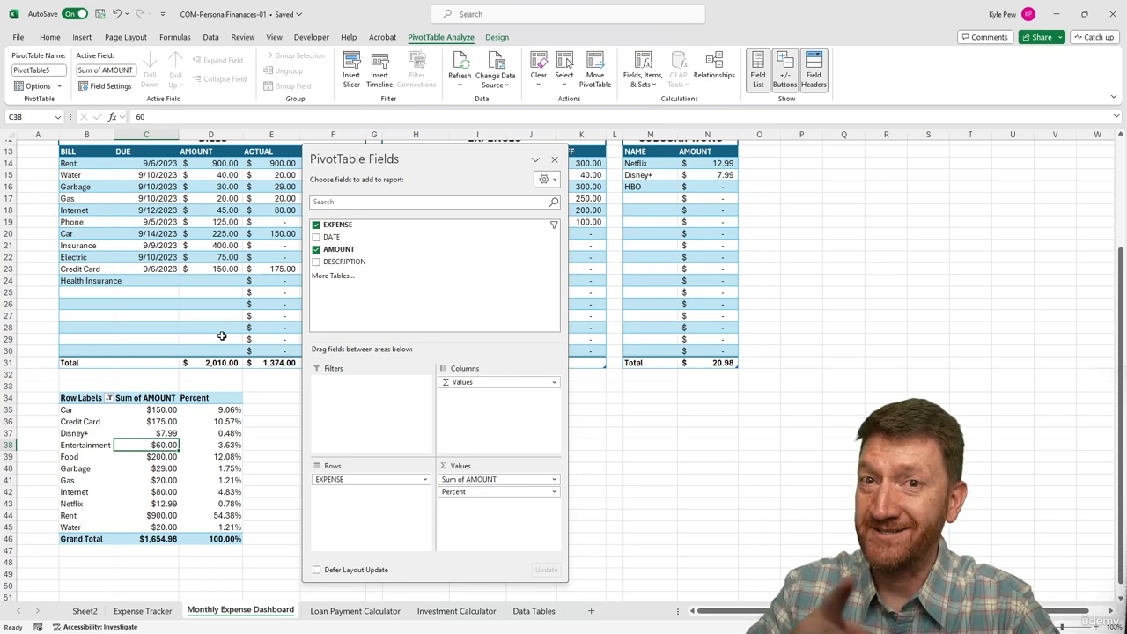
click(460, 496)
click(462, 479)
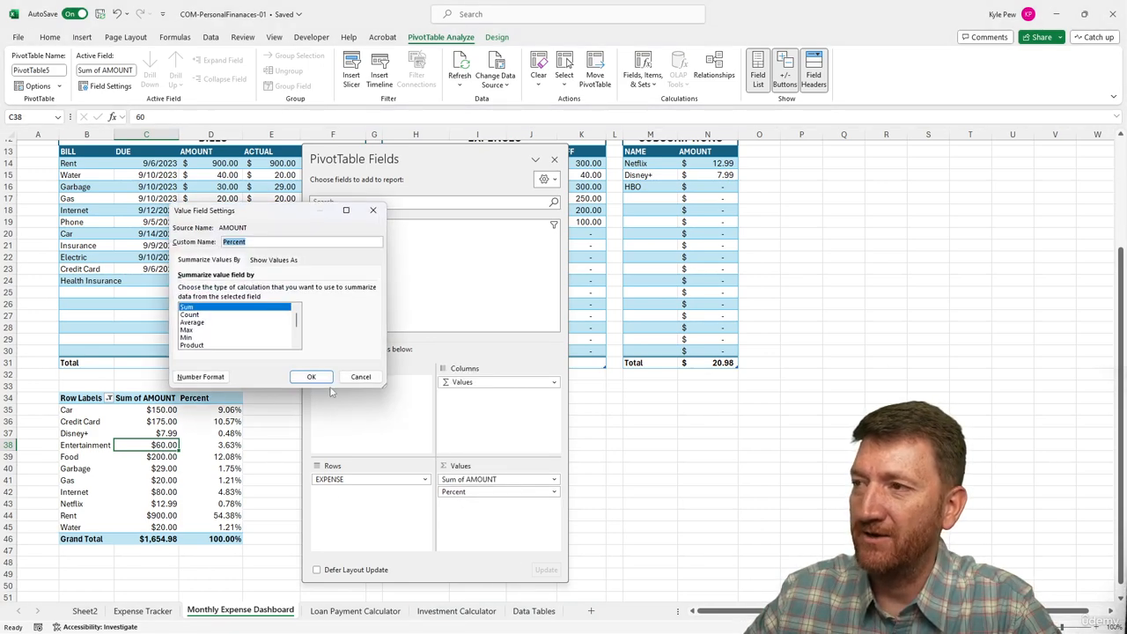
click(252, 243)
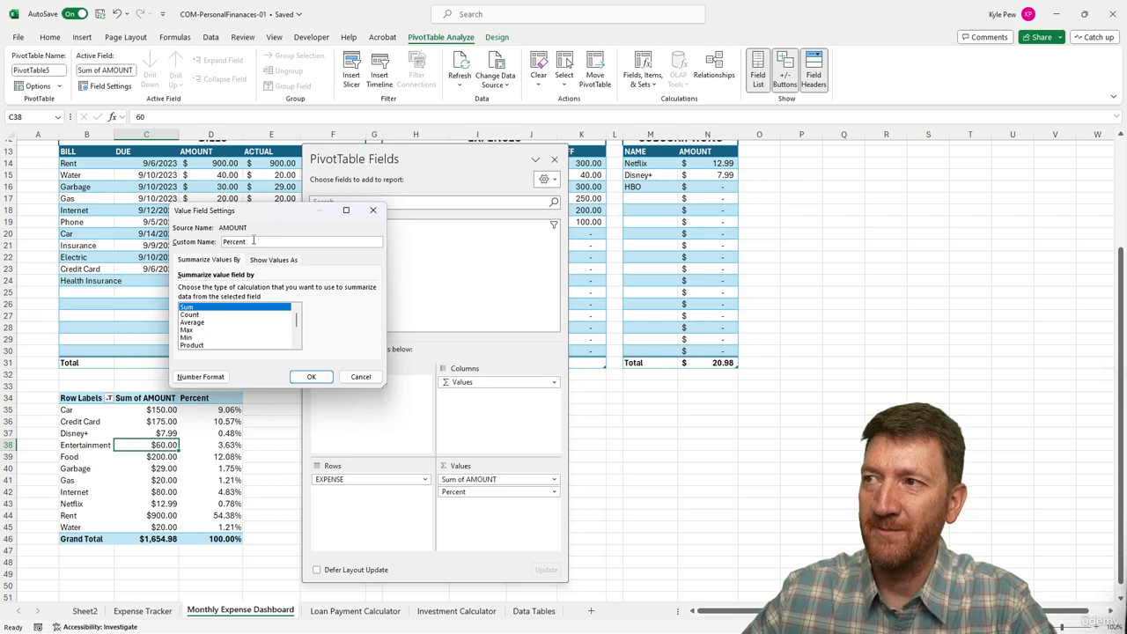
drag(254, 240, 226, 241)
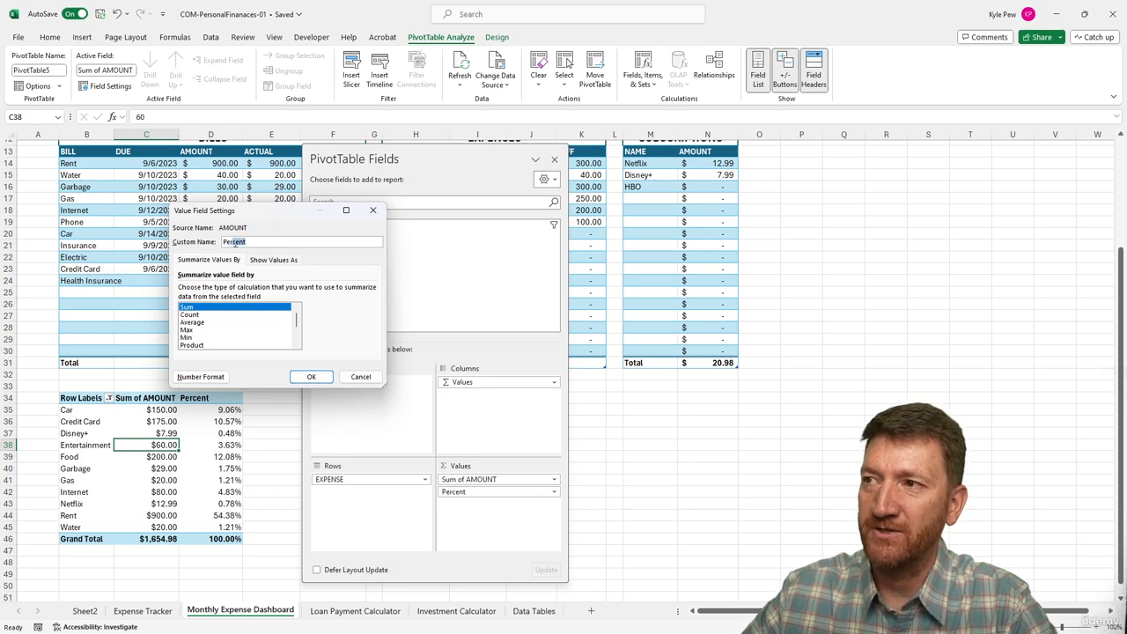
text(Per)
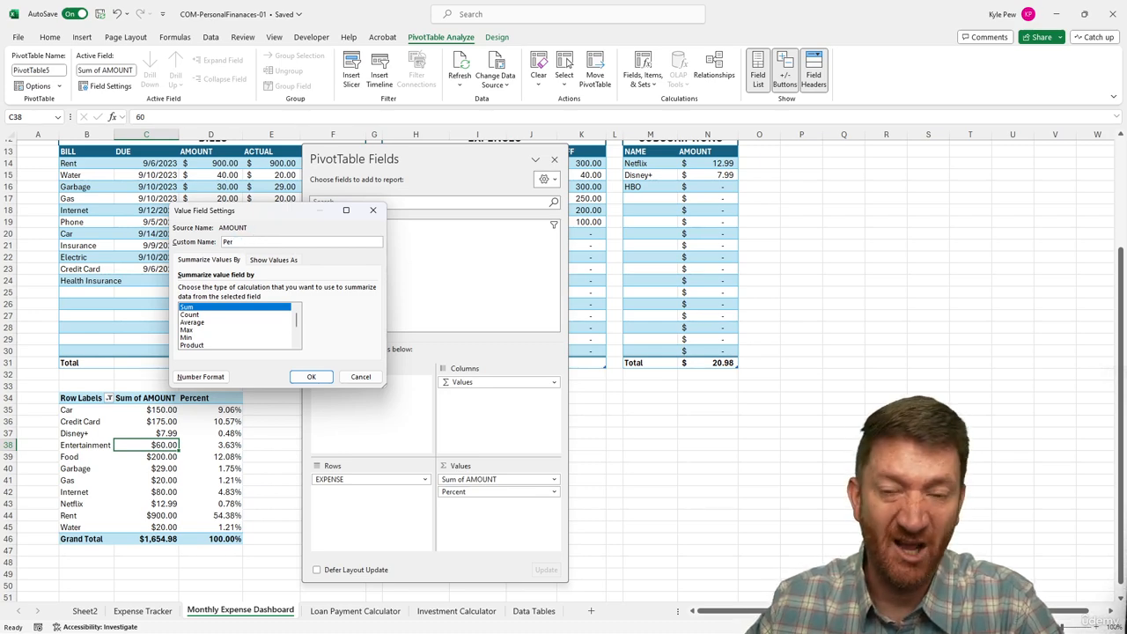
key(Return)
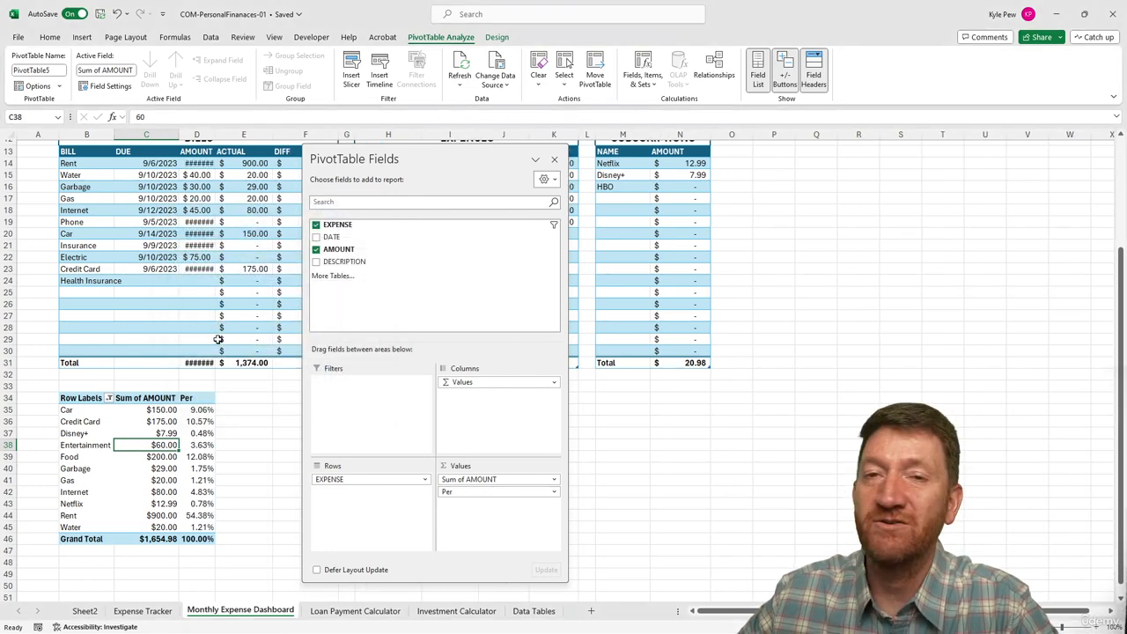
Step: Rename the pivot table's Per value field as Percent
click(469, 491)
click(485, 478)
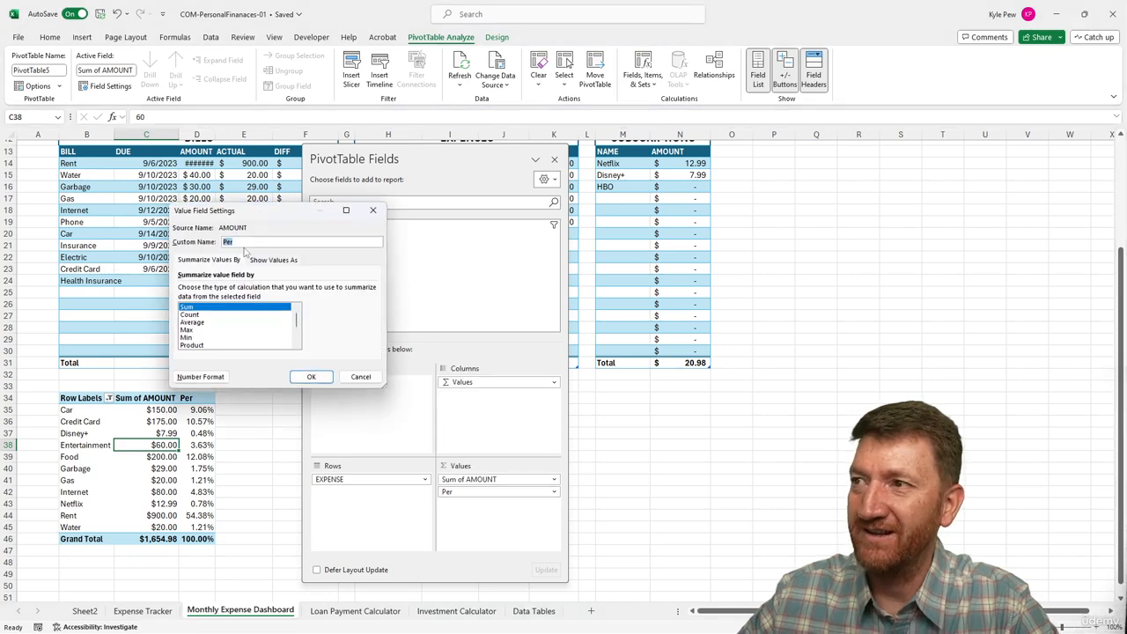
text(Pe)
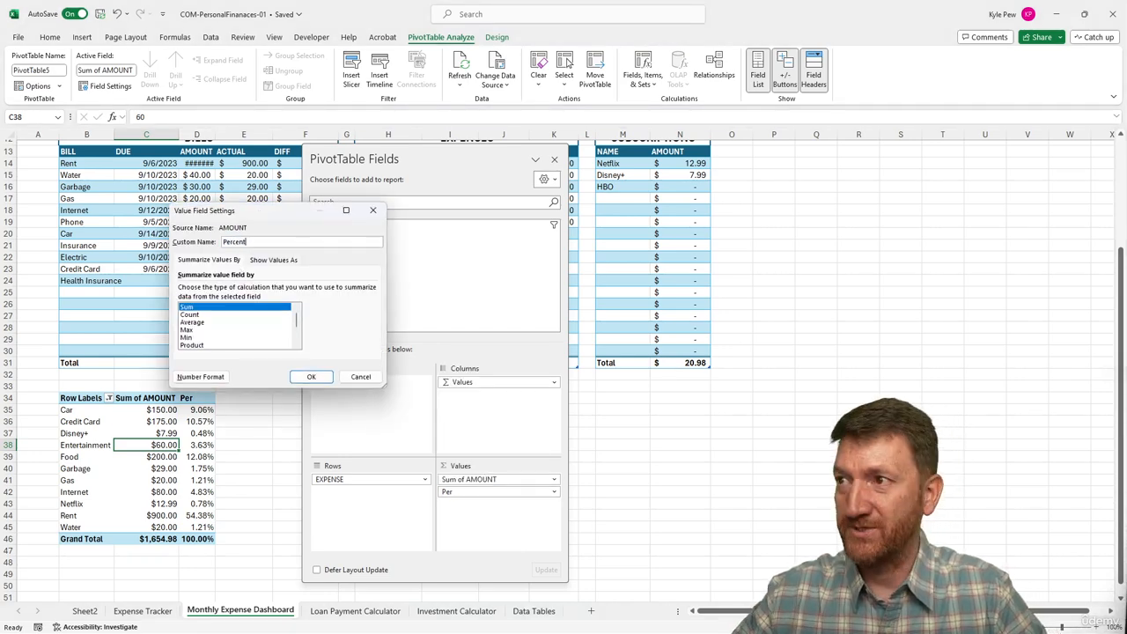
key(Return)
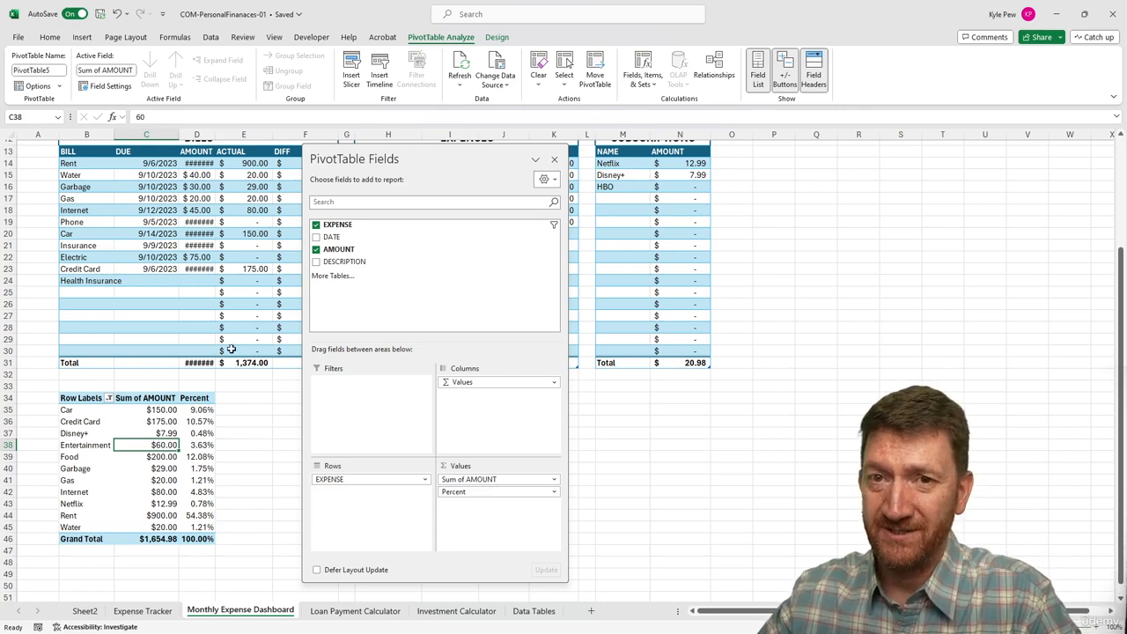
Step: Turn off autofitting column widths on update for the pivot table and widen column D to show the bill amounts
mouse_move(211, 409)
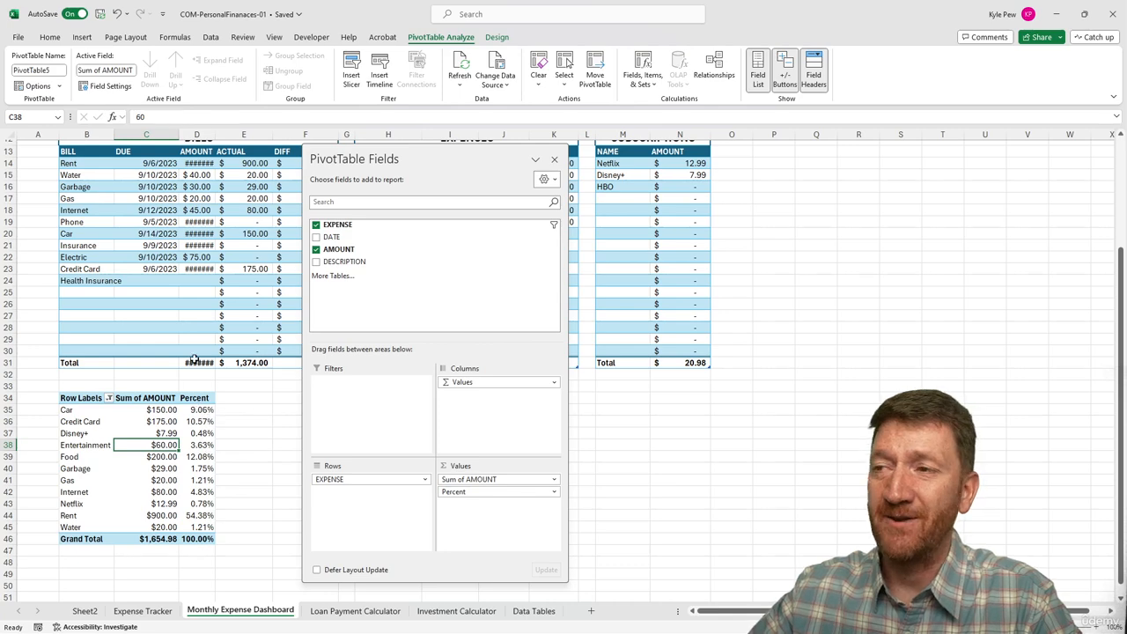
click(143, 433)
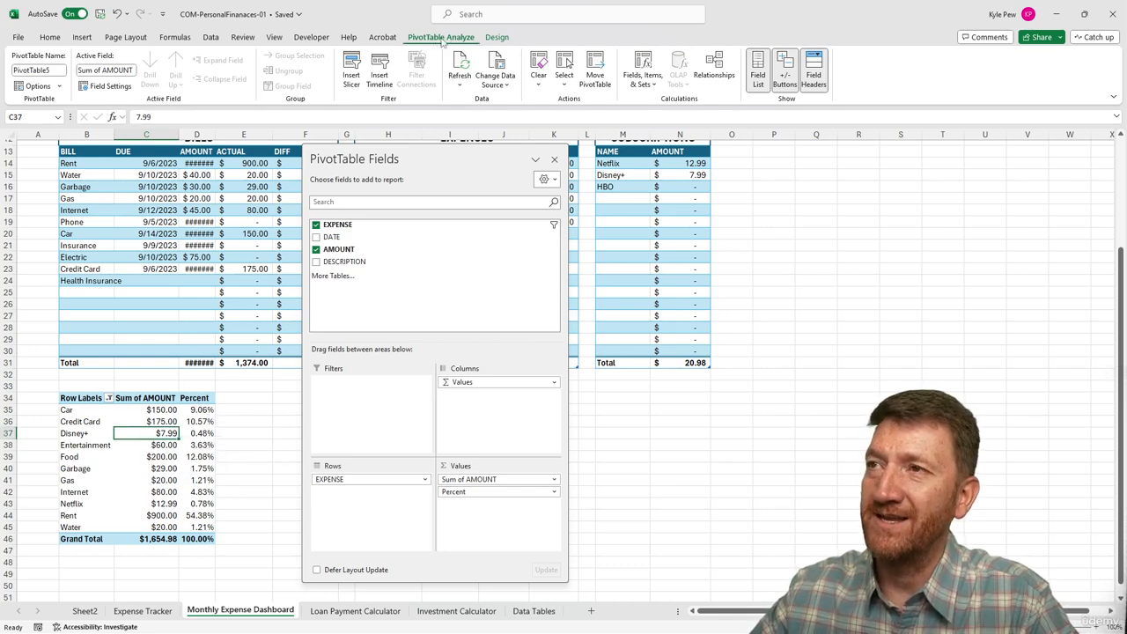
click(37, 86)
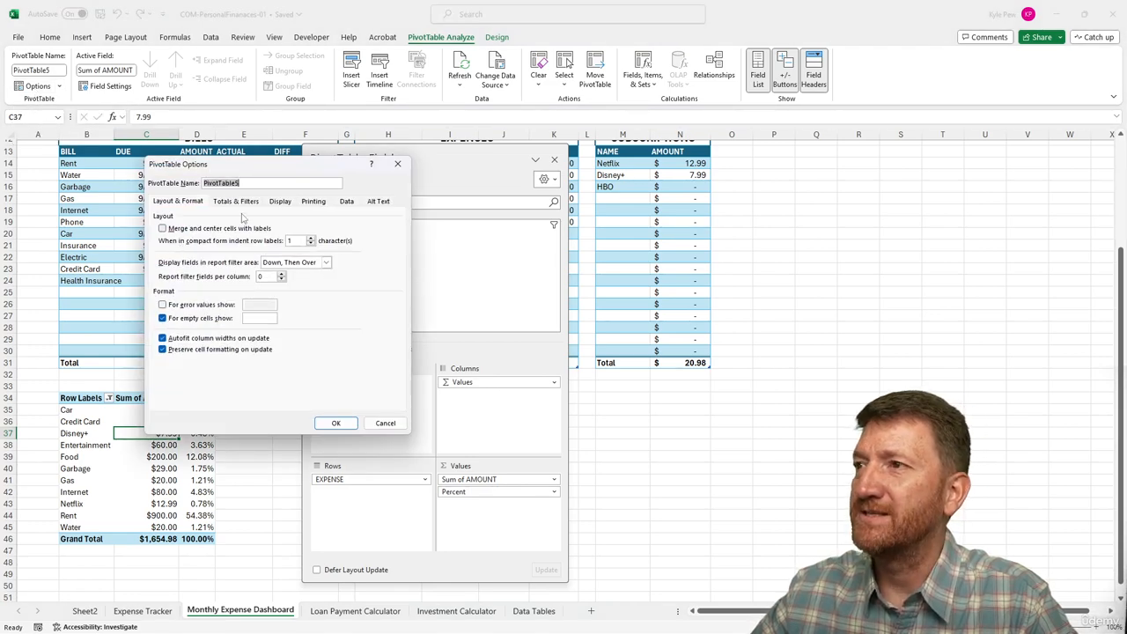
click(279, 203)
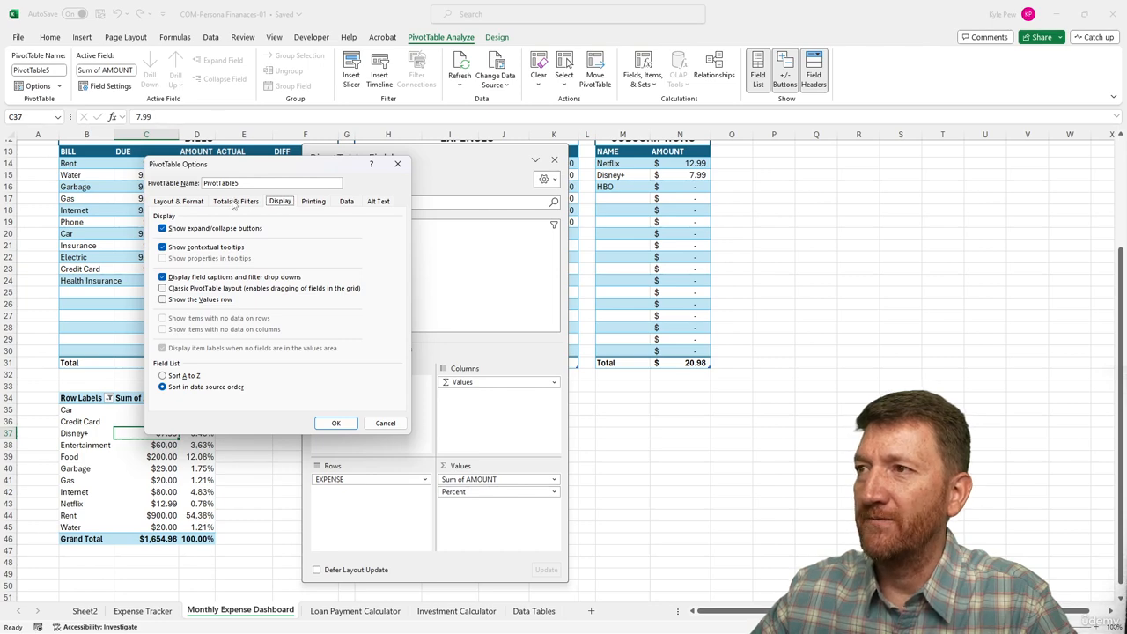
click(189, 205)
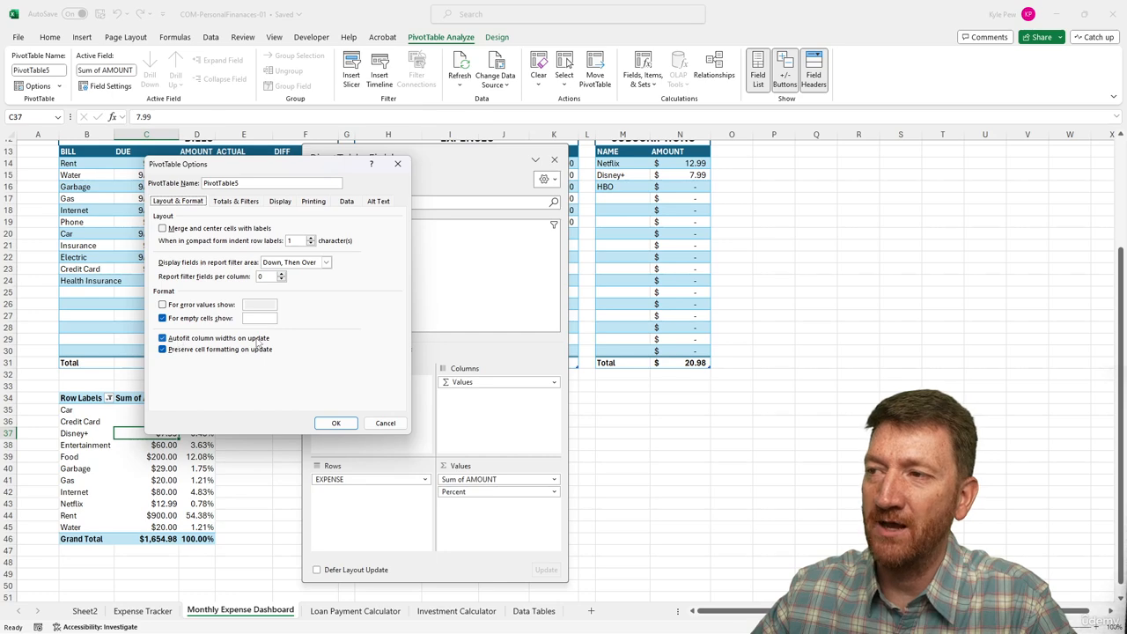
click(163, 339)
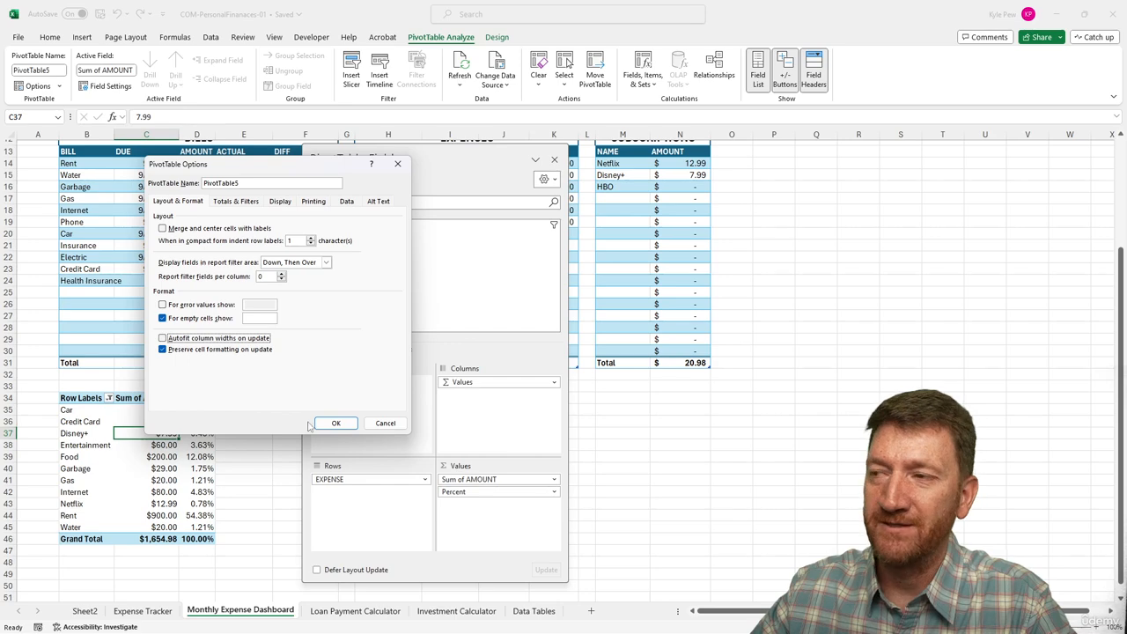
click(335, 423)
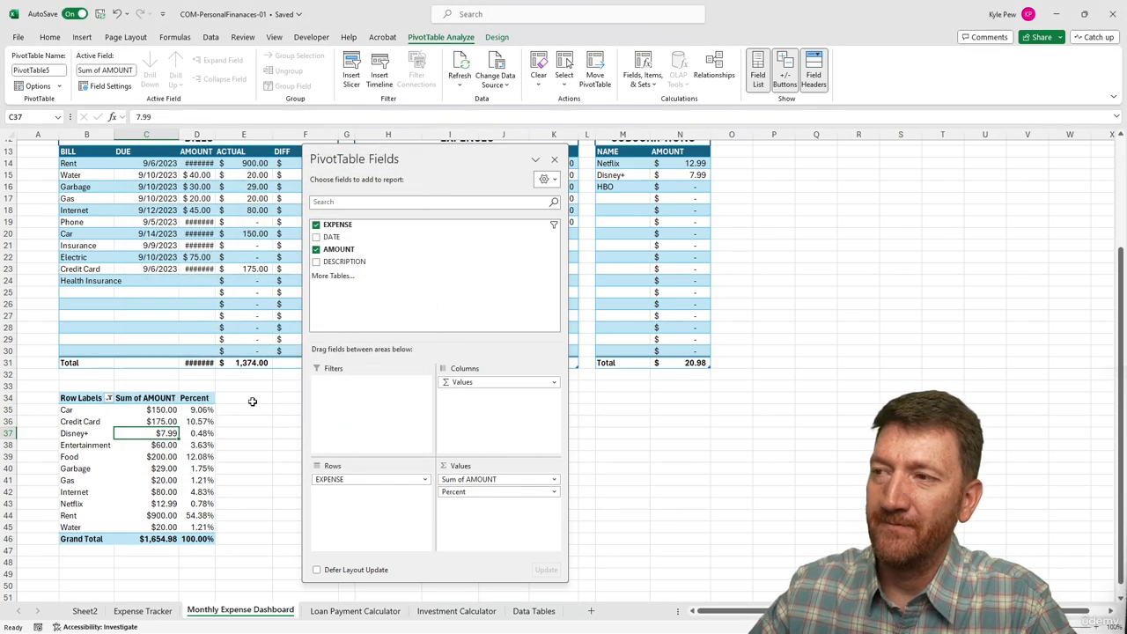
drag(217, 133, 239, 133)
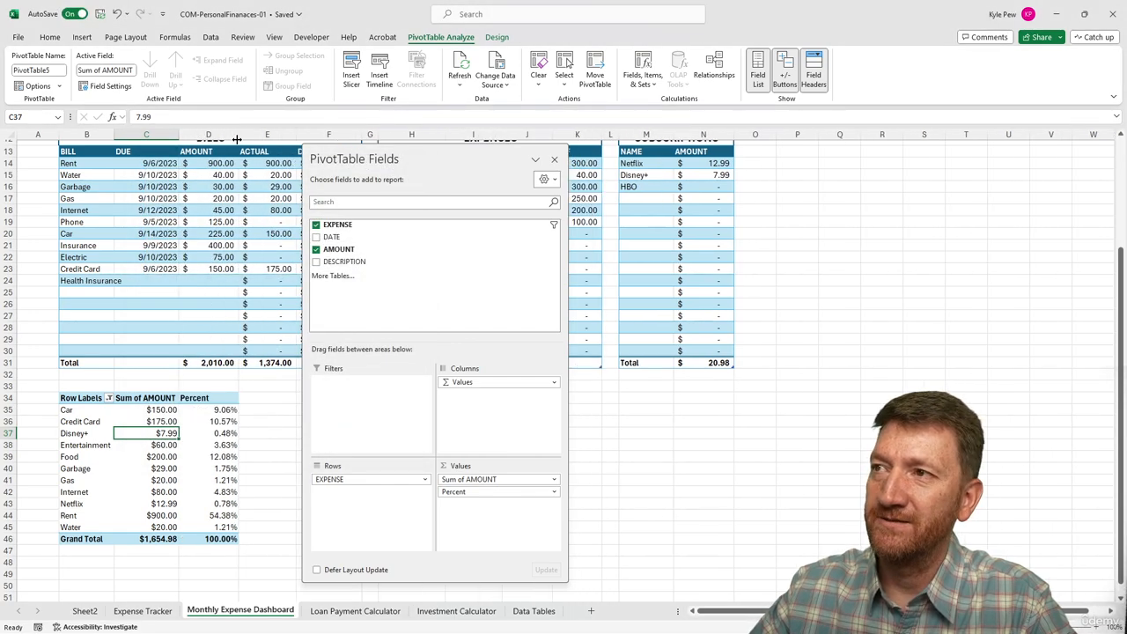
Step: Change the custom name of the Percent value field to Per to test the column width setting
click(456, 493)
click(483, 477)
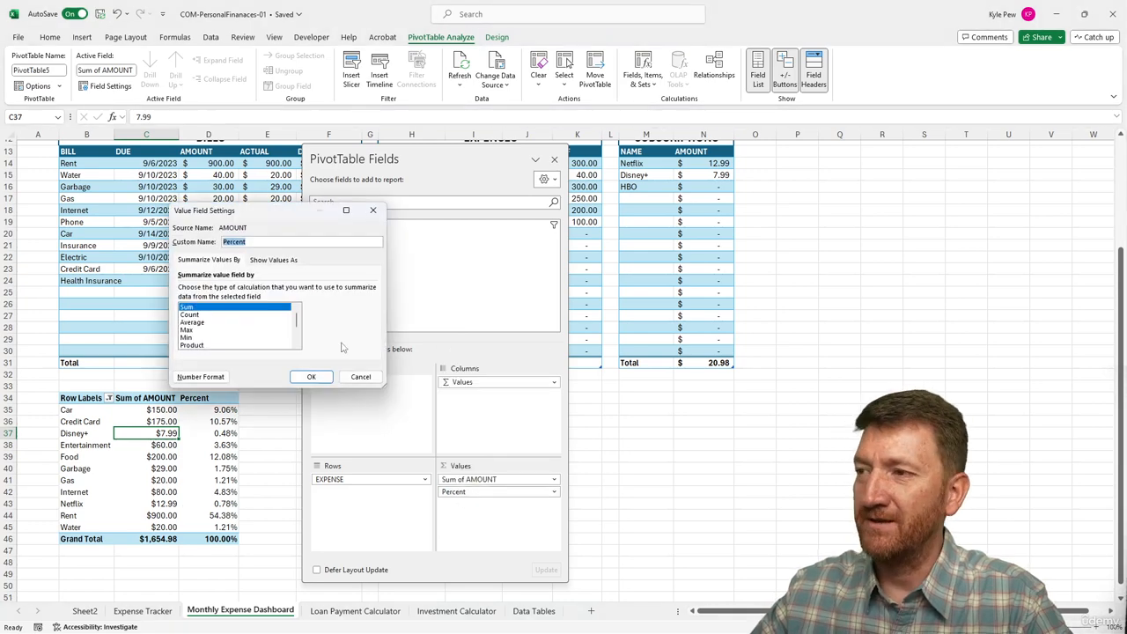
click(252, 243)
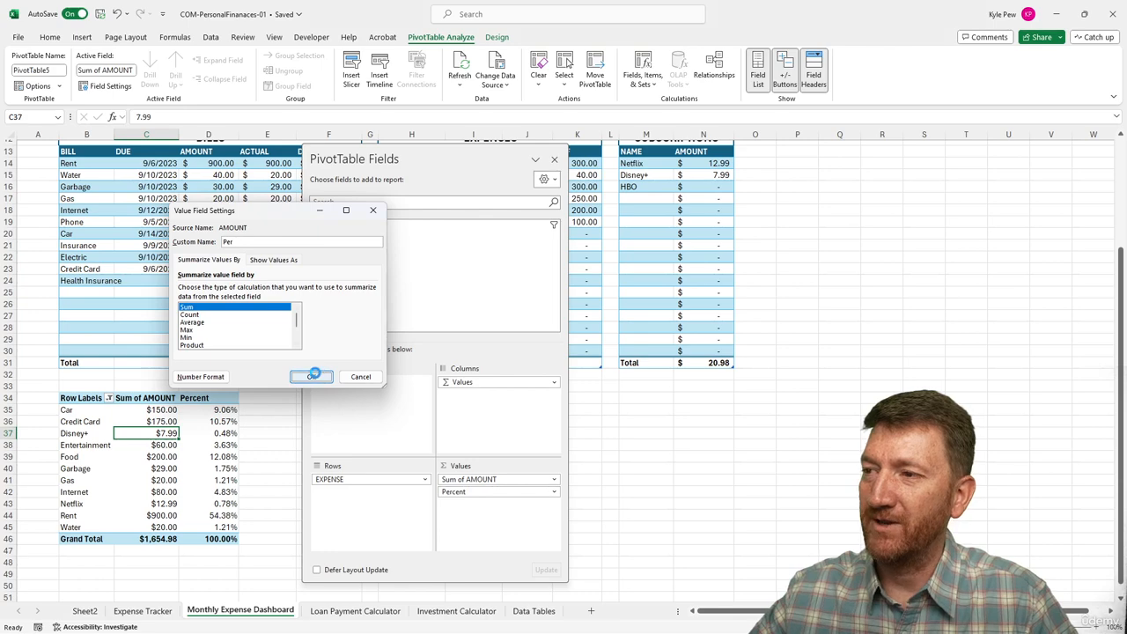
click(311, 375)
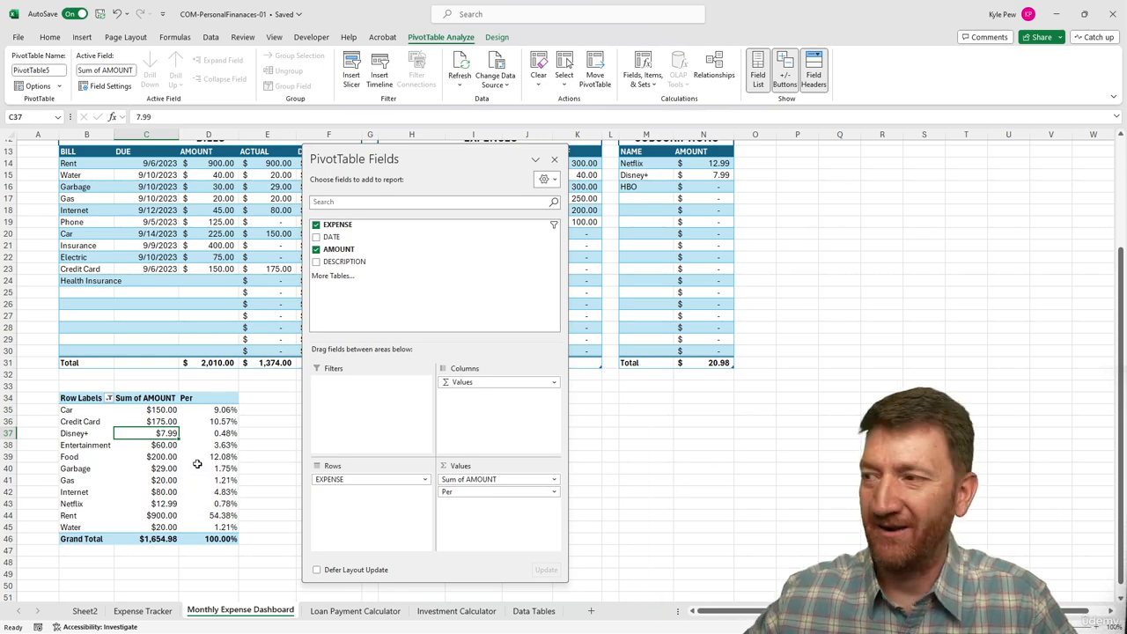
Step: Change the custom name of the Per value field back to Percent and select the Food amount in the pivot table
click(470, 491)
click(469, 481)
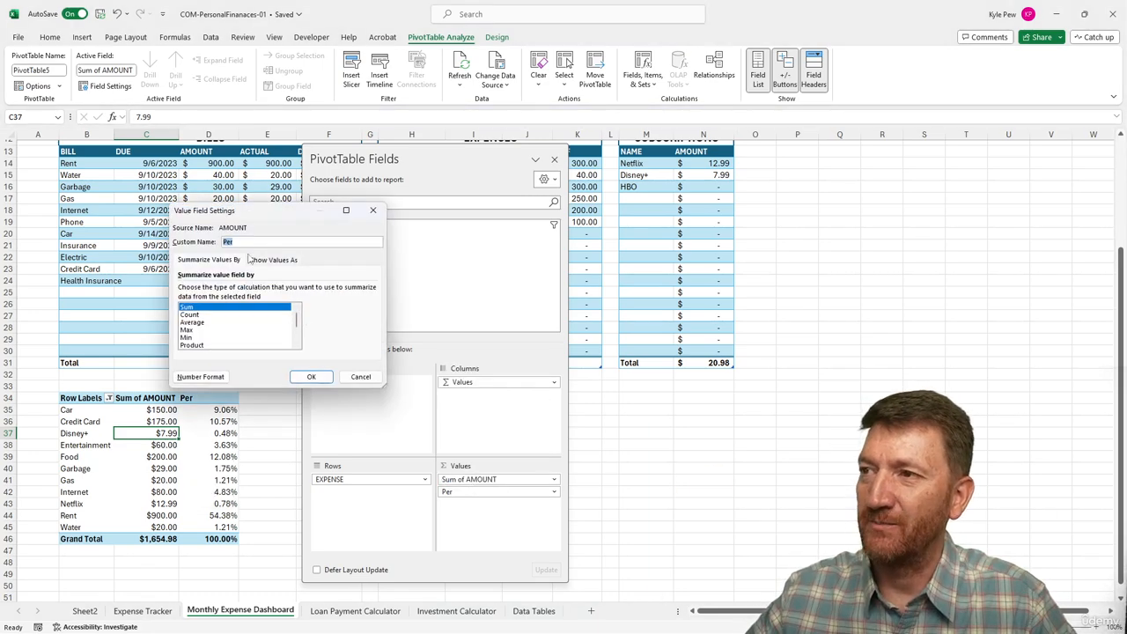
click(248, 243)
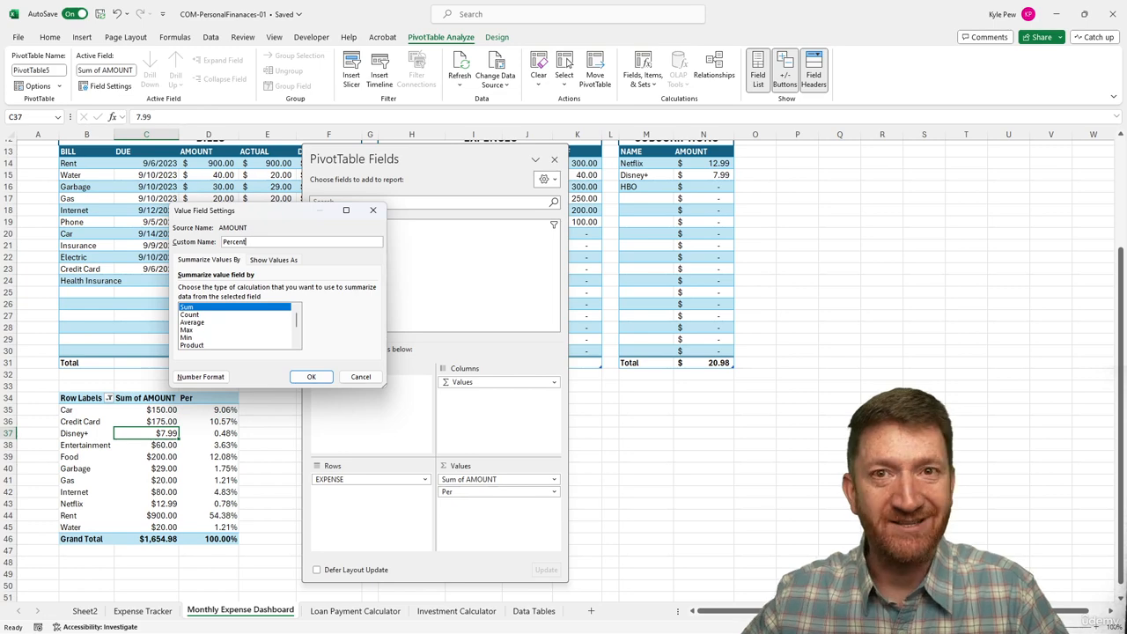
key(Return)
click(130, 453)
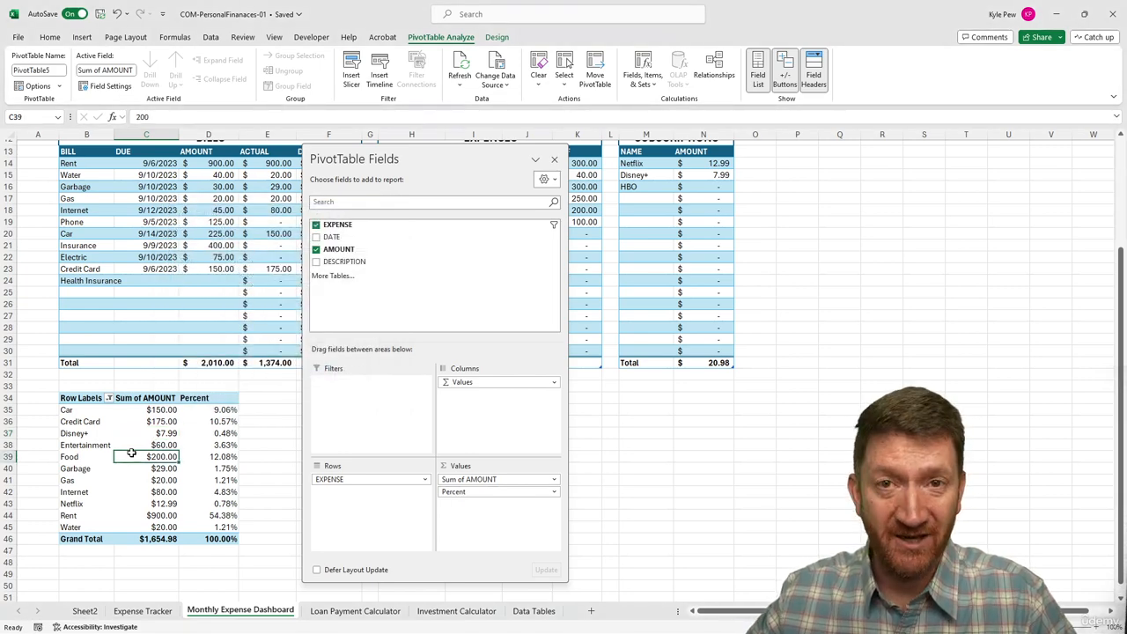
Step: Review the autofit column widths and preserve cell formatting settings in the pivot table's options, keeping them as set, and reselect the Food amount
click(37, 87)
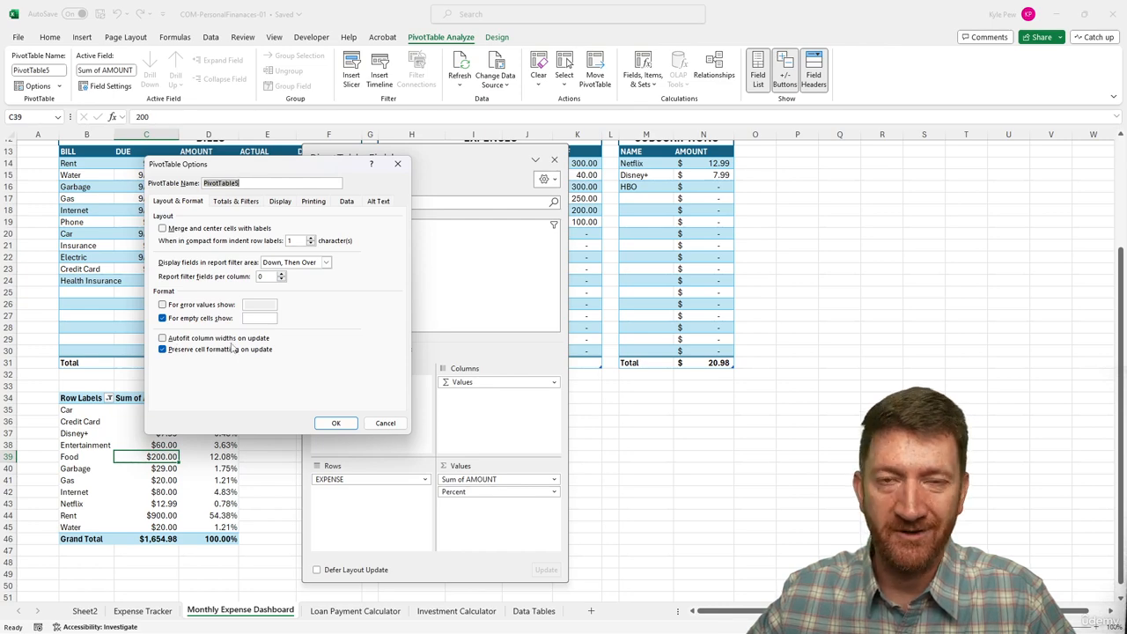
click(336, 423)
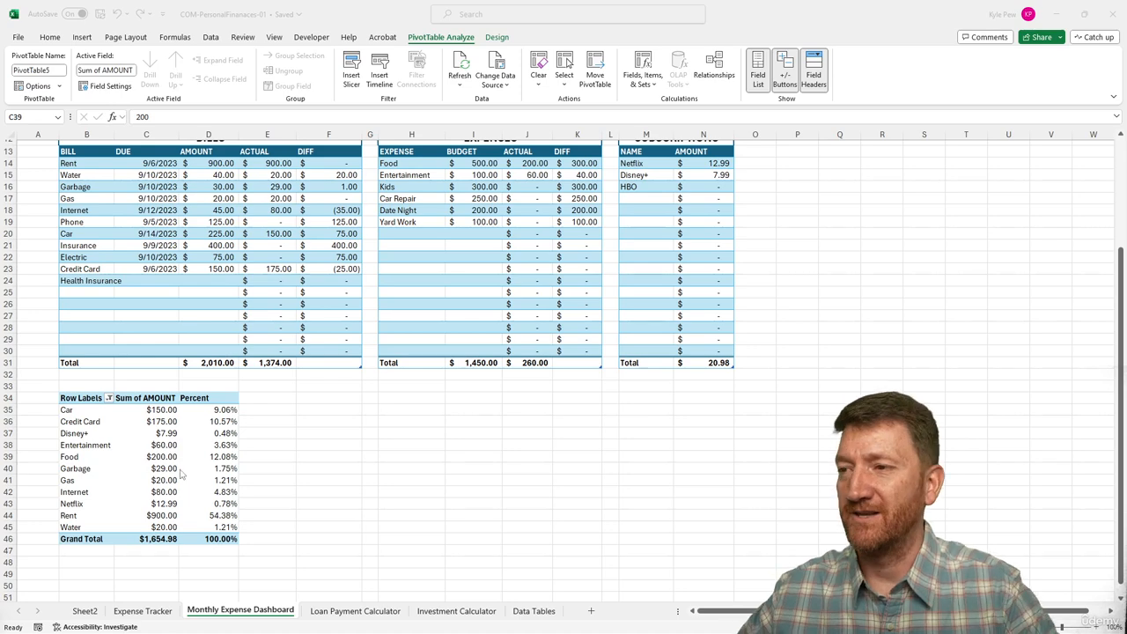
click(154, 457)
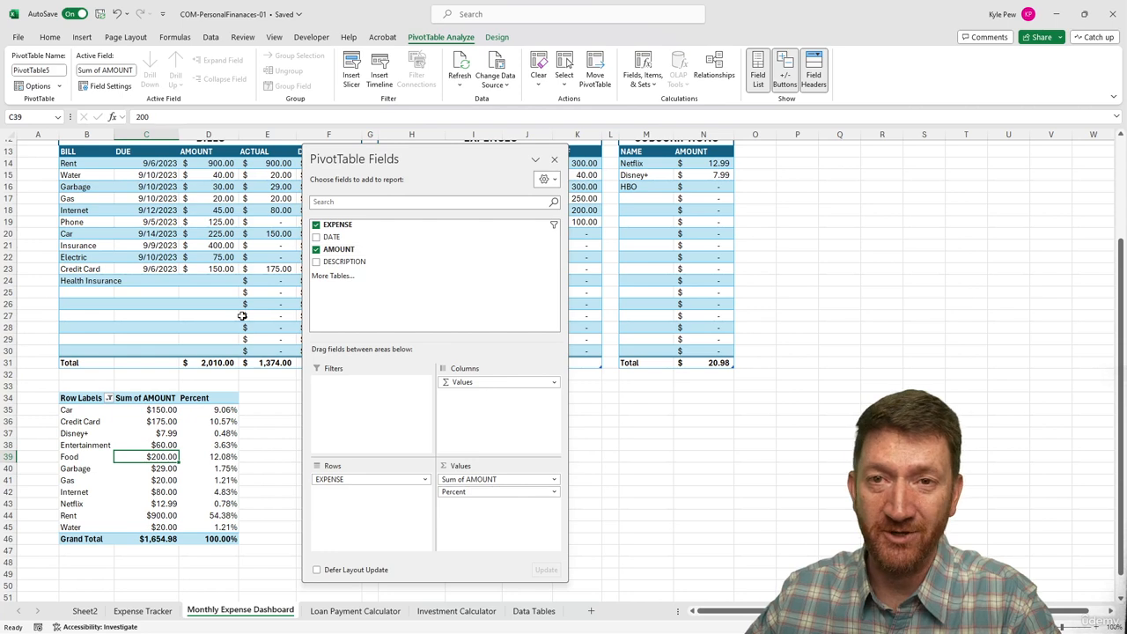
Step: Hide the PivotTable field list and apply the dark blue style from the first row of Medium styles to the expense pivot table
click(554, 160)
click(163, 433)
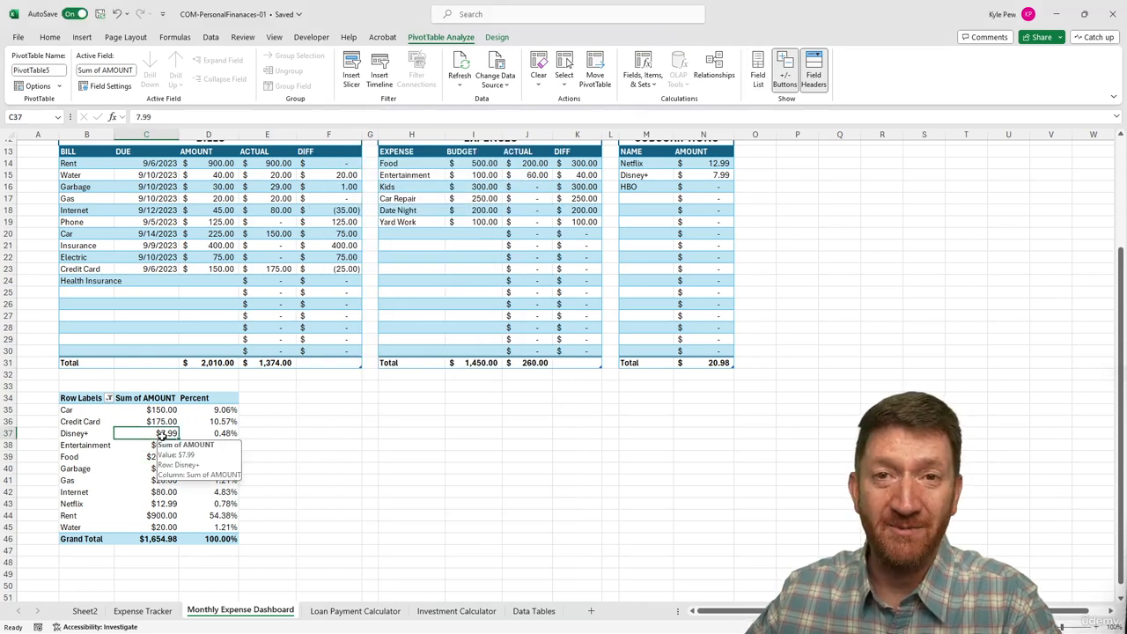
click(496, 37)
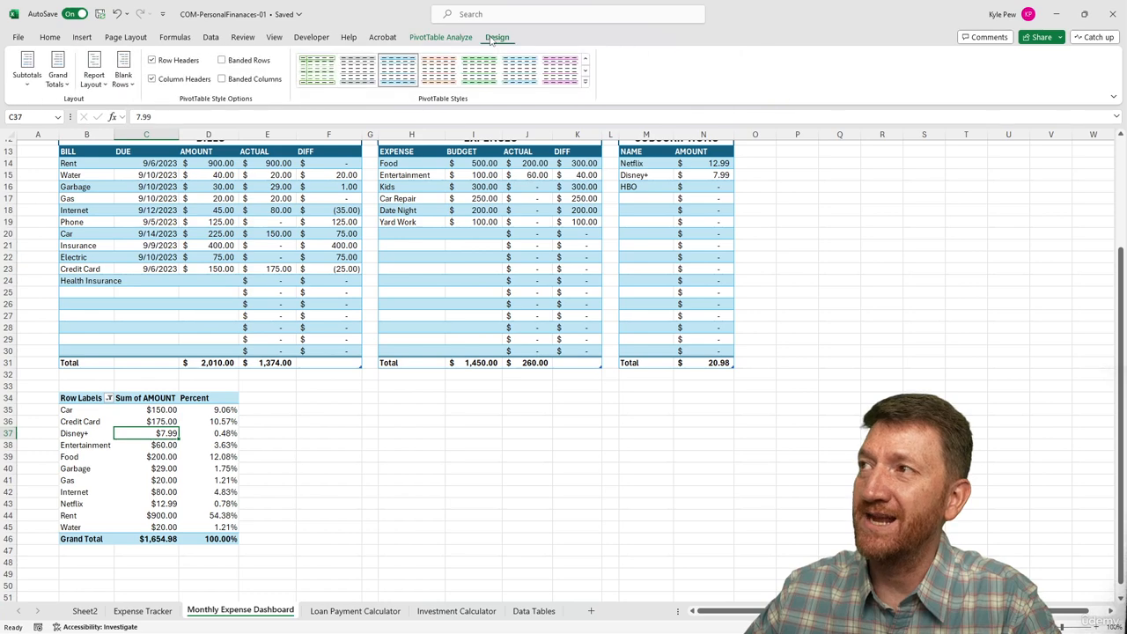
click(586, 81)
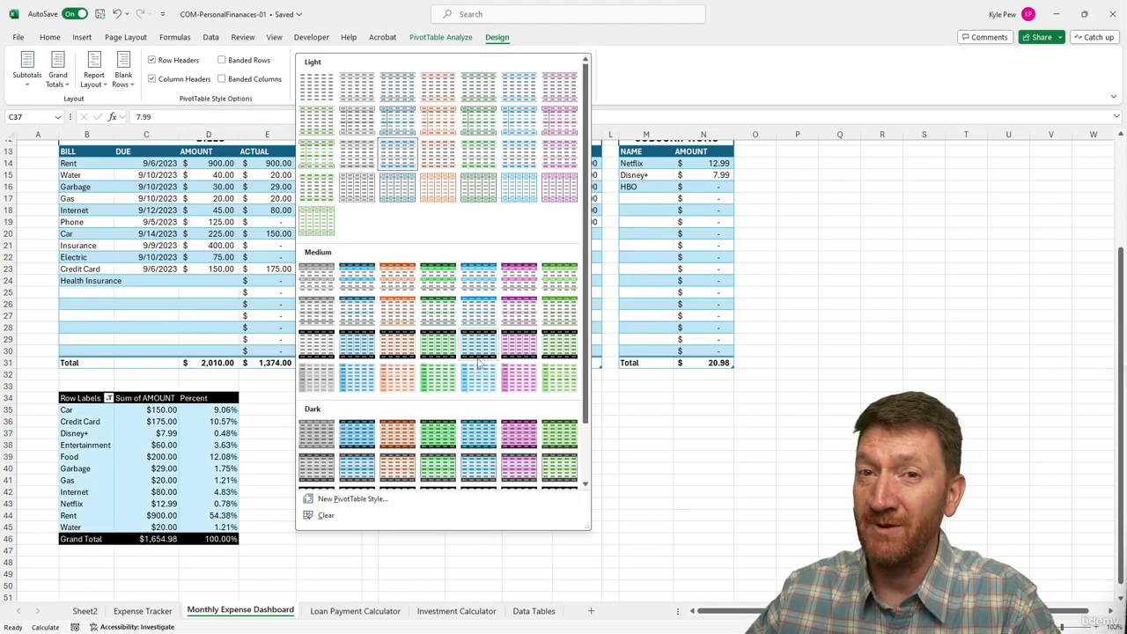
click(354, 287)
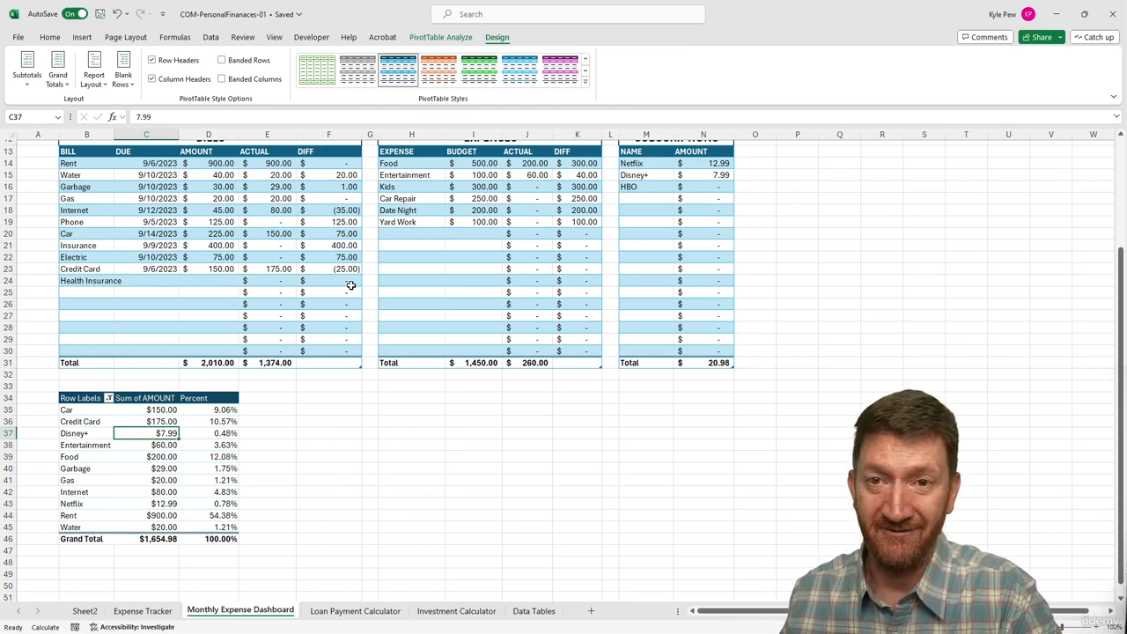
Step: Open the full gallery of PivotTable styles for the expense pivot table
click(585, 81)
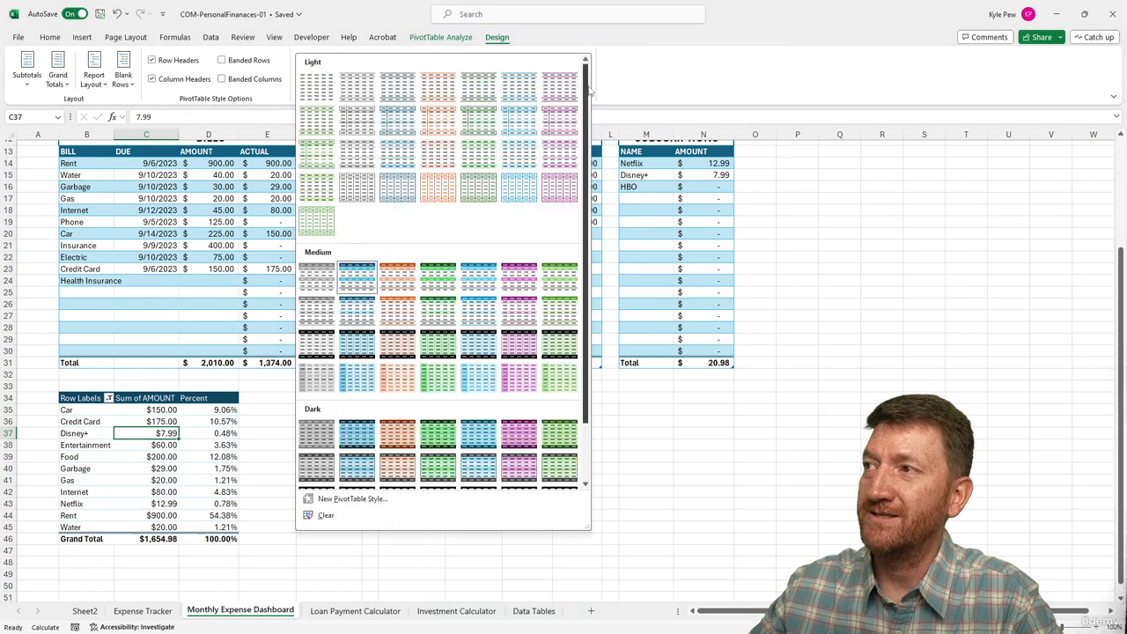